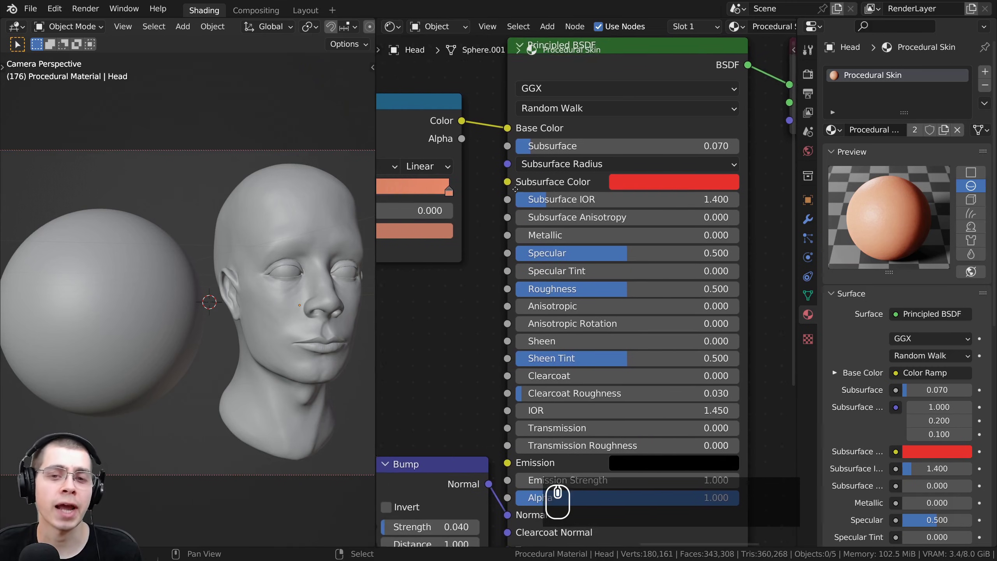
Move the Principled BSDF node clear of the Mix node and expand its Subsurface section
middle_drag(554, 179, 551, 213)
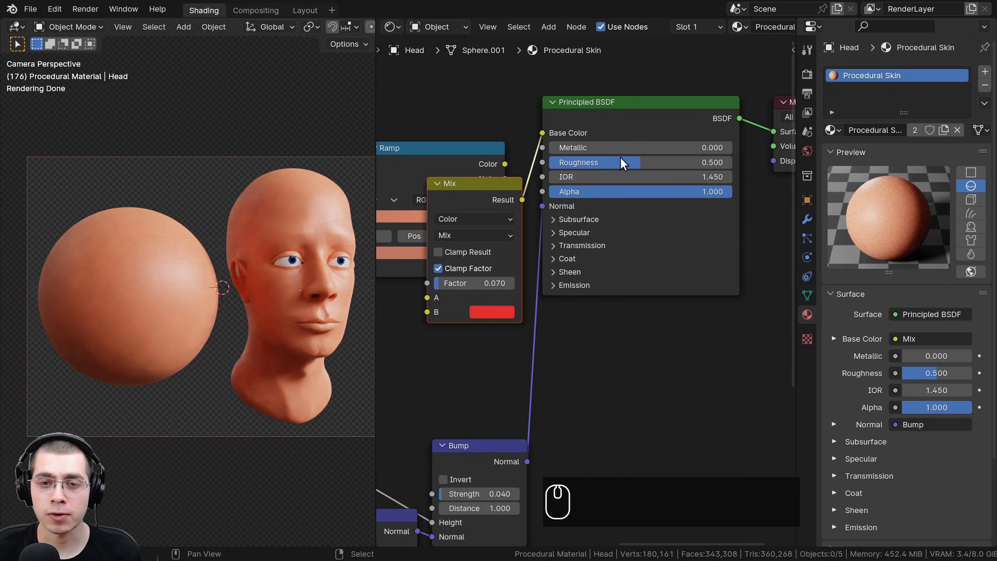
drag(572, 106, 587, 82)
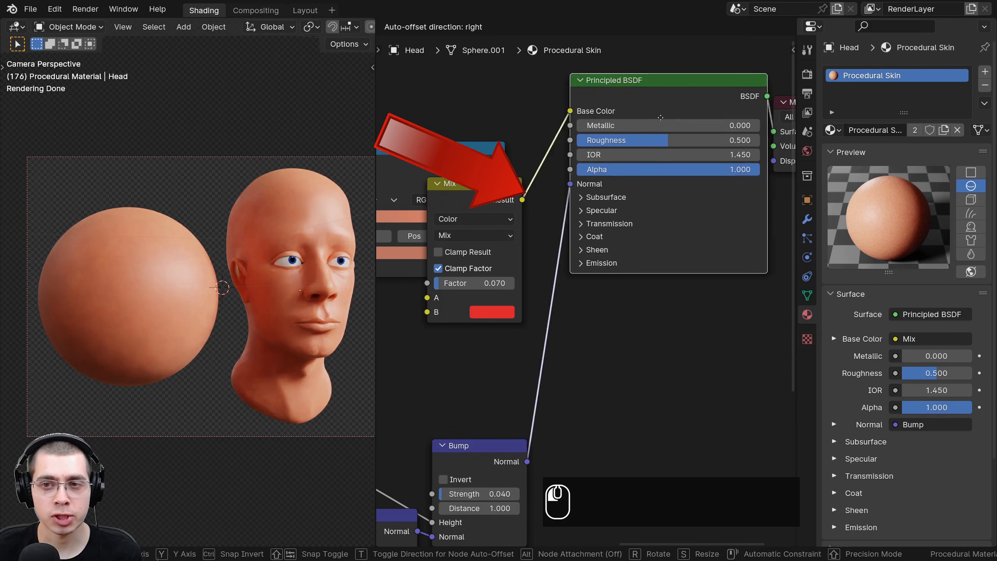
click(568, 192)
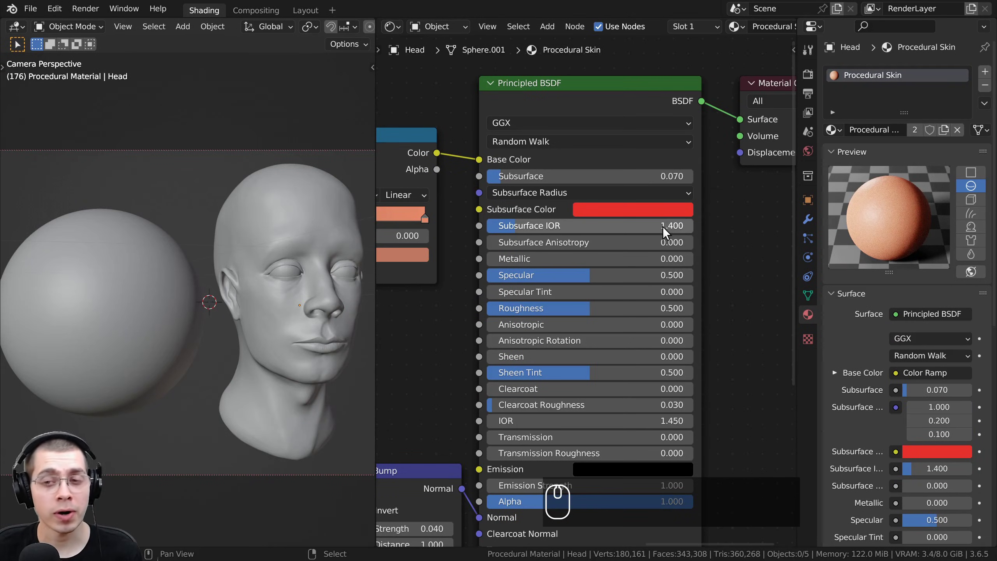
Examine the Subsurface and Subsurface Color settings of the older Principled BSDF node alongside the rendered sphere and head
scroll(497, 199, up, 1)
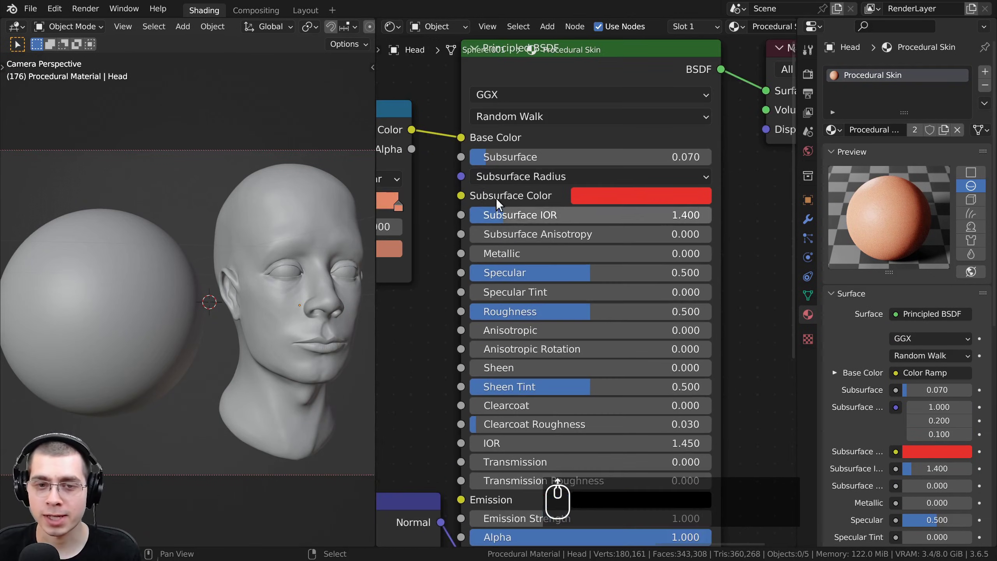
click(630, 200)
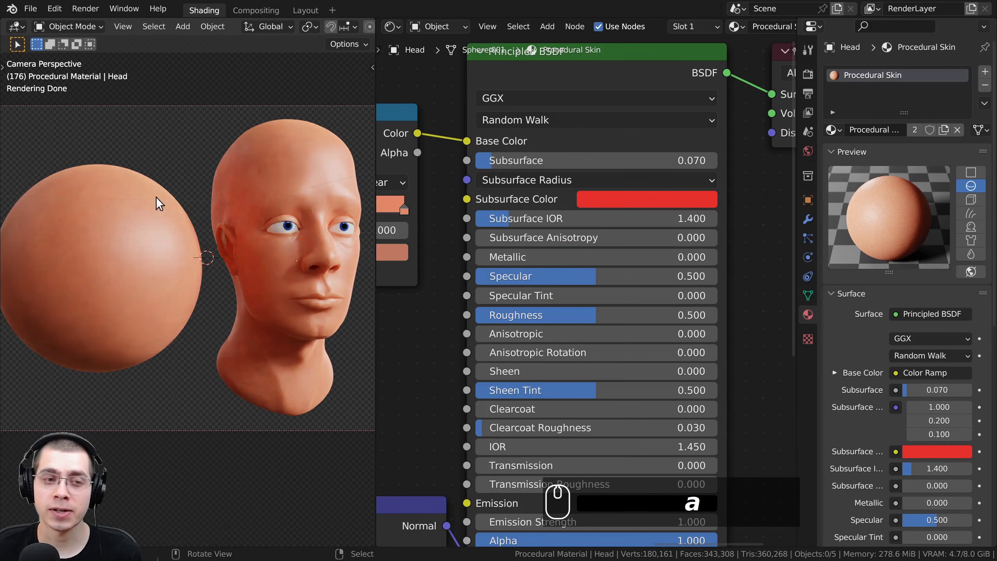
right_click(122, 223)
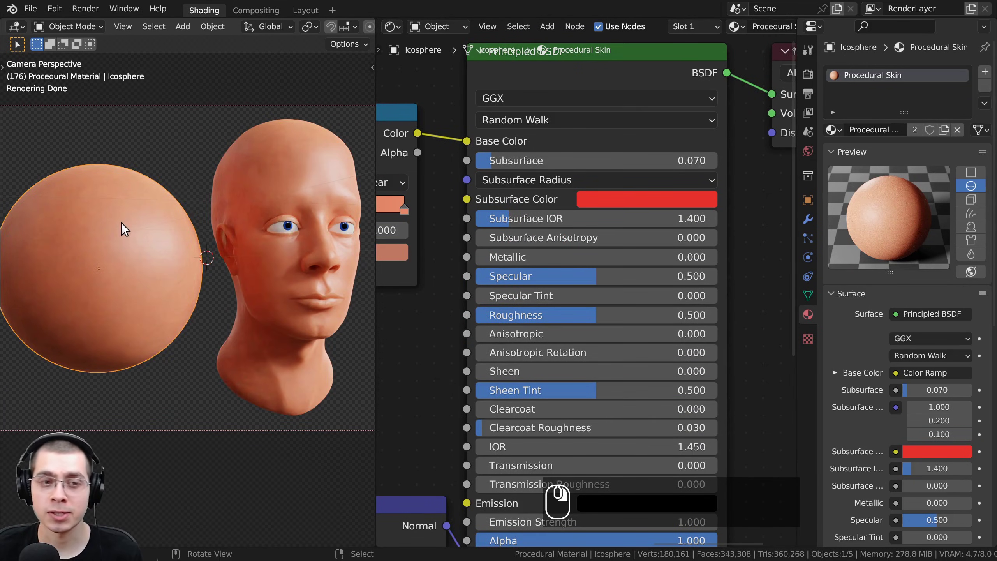
key(a)
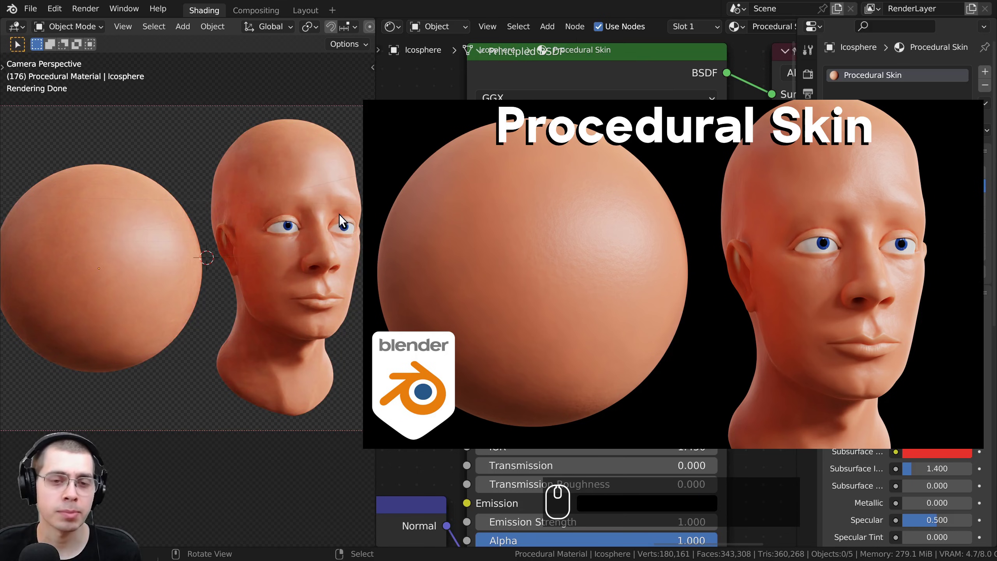
key(shift)
scroll(284, 226, up, 1)
shift+middle_drag(332, 208, 284, 219)
scroll(620, 325, down, 2)
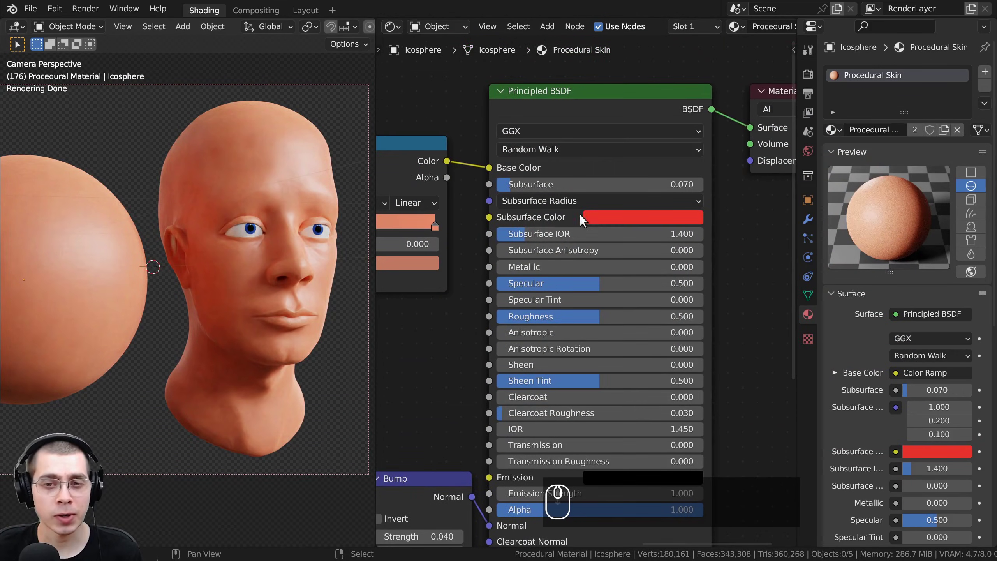
click(633, 222)
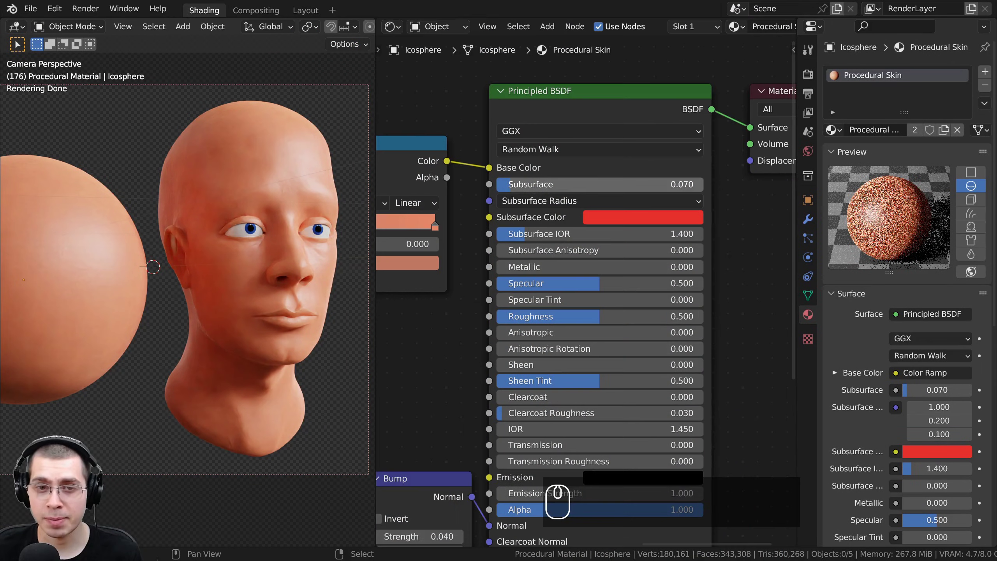
drag(558, 185, 590, 184)
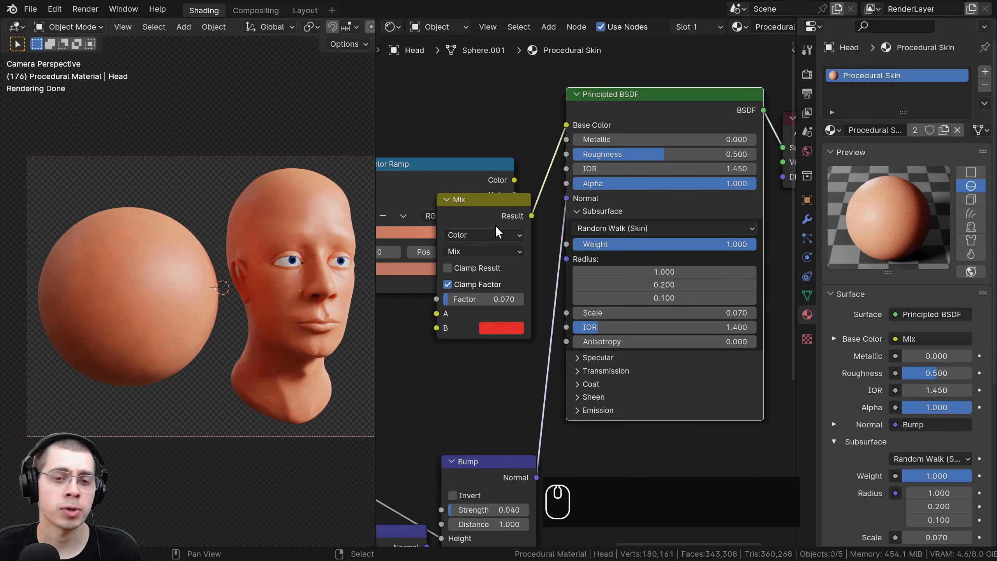
Read and highlight the subsurface scattering entry for the Principled BSDF in Blender's Developer Documentation release notes
scroll(495, 224, down, 3)
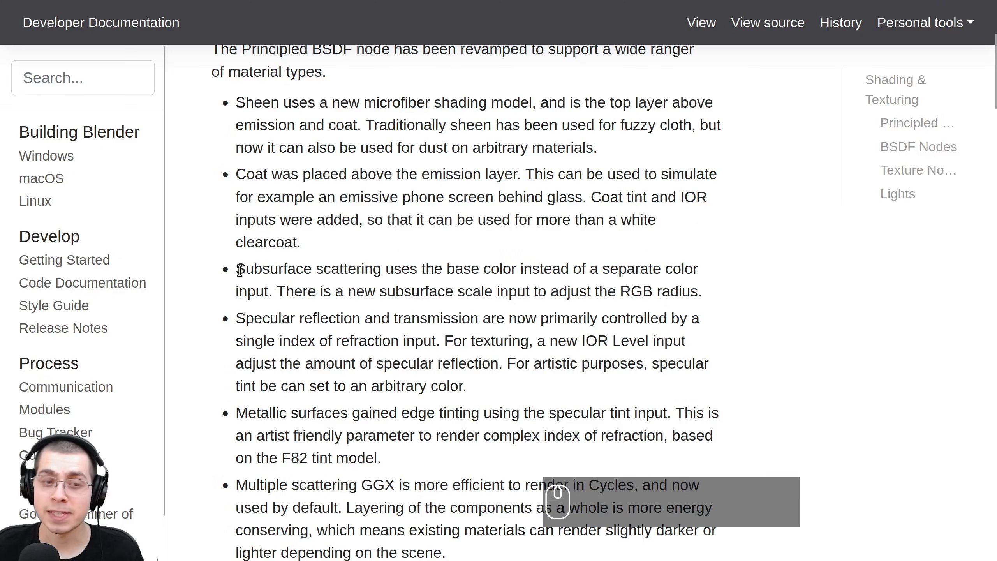
drag(239, 270, 711, 290)
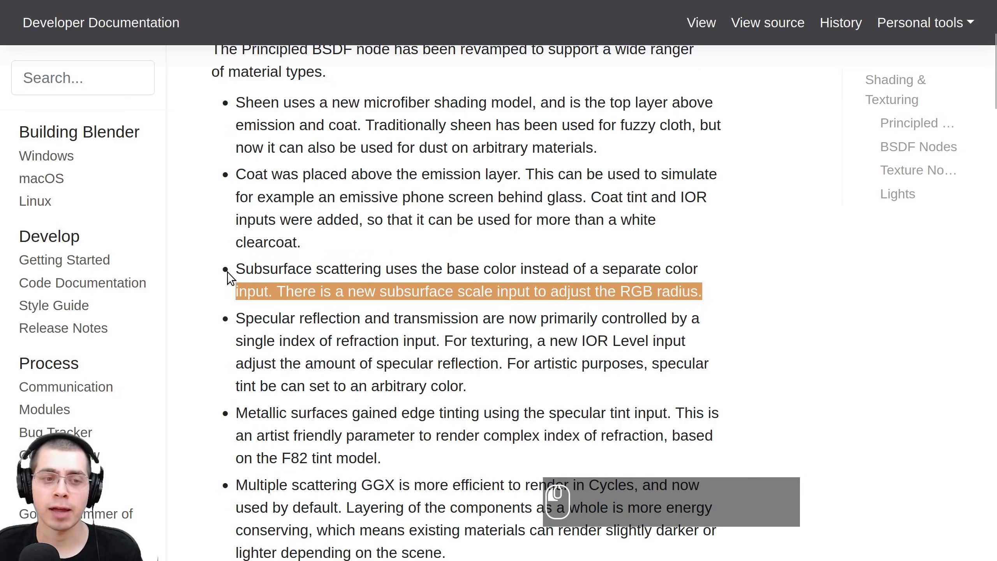
drag(94, 274, 102, 255)
drag(236, 268, 713, 285)
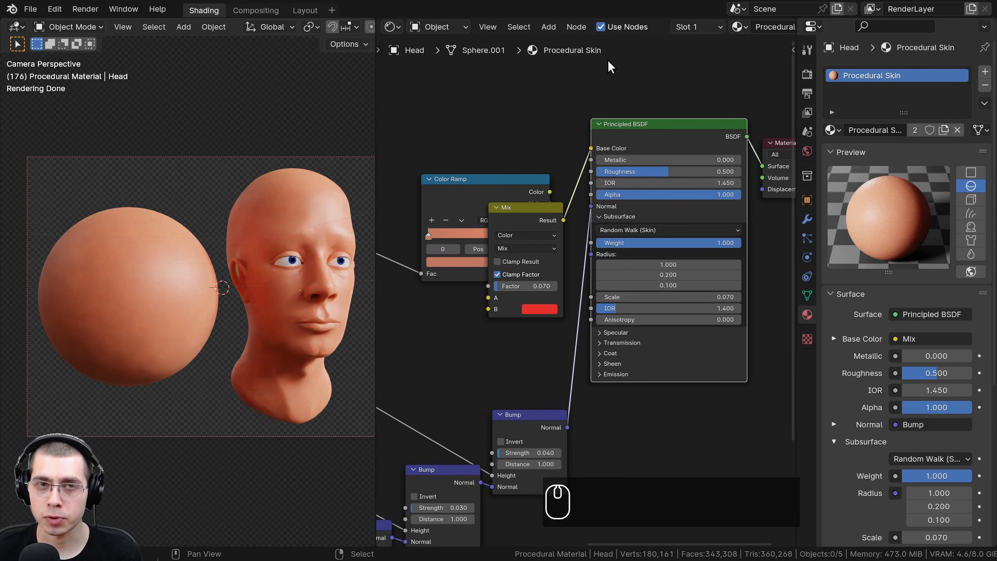
Undo the last node edits and place the Mix node between the Color Ramp and the Principled BSDF
middle_drag(494, 220, 565, 205)
scroll(566, 206, down, 8)
middle_drag(543, 164, 625, 127)
scroll(576, 273, up, 2)
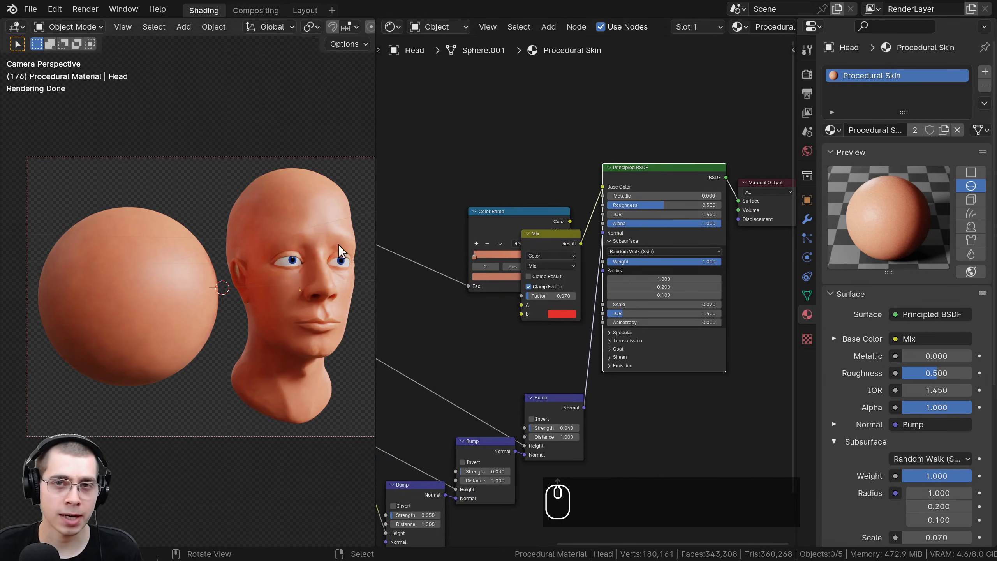
scroll(386, 228, up, 1)
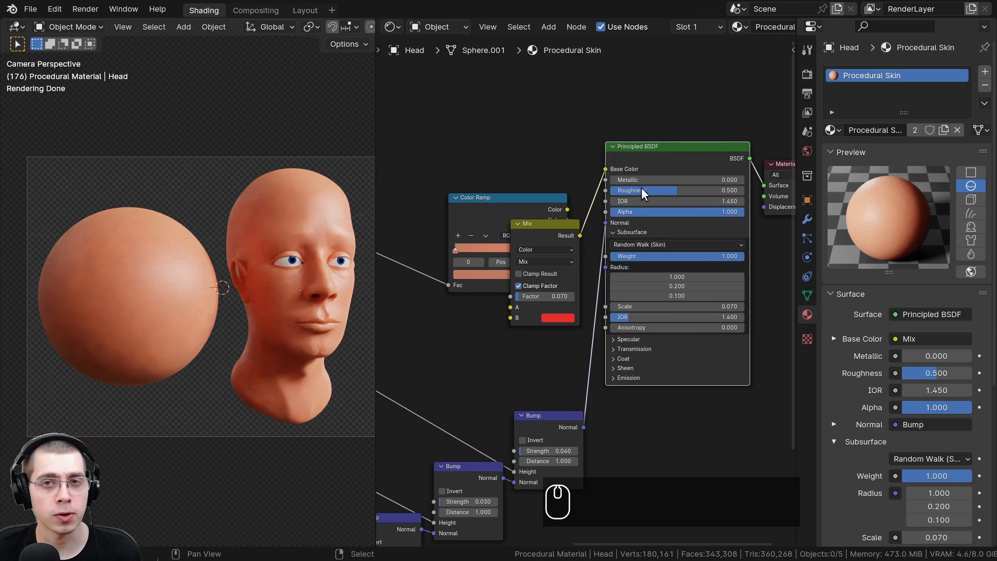
scroll(585, 306, up, 2)
key(ctrl+z)
key(ctrl+z)
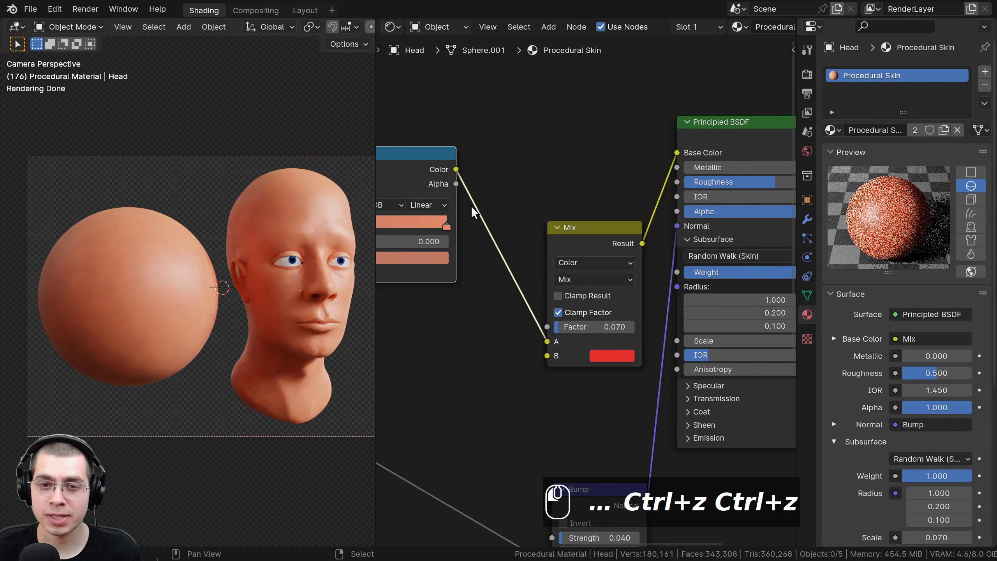
drag(588, 222, 566, 149)
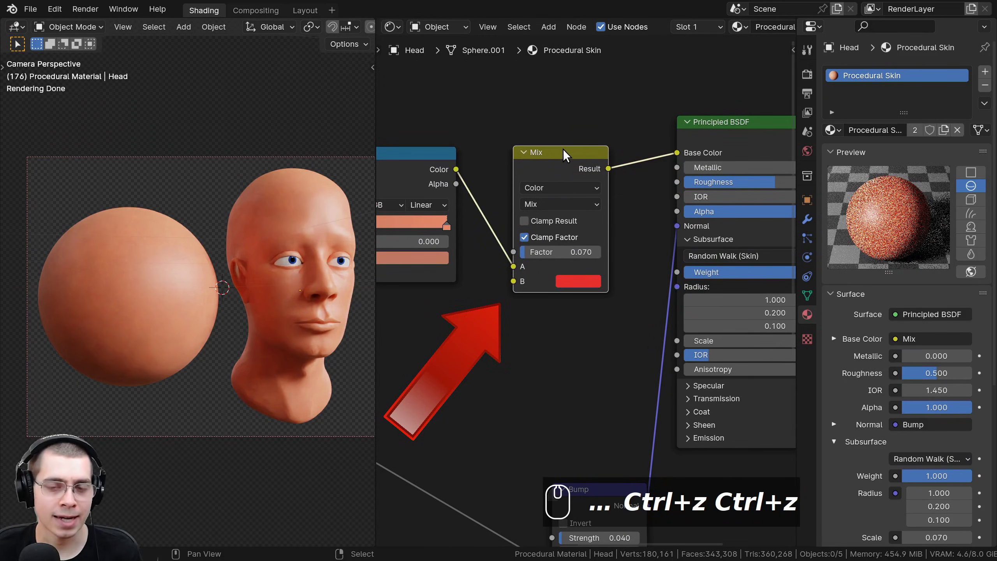
Raise the Mix node above the level of the Principled BSDF, keeping it between the Color Ramp and the shader
scroll(533, 184, down, 3)
middle_drag(533, 184, 605, 185)
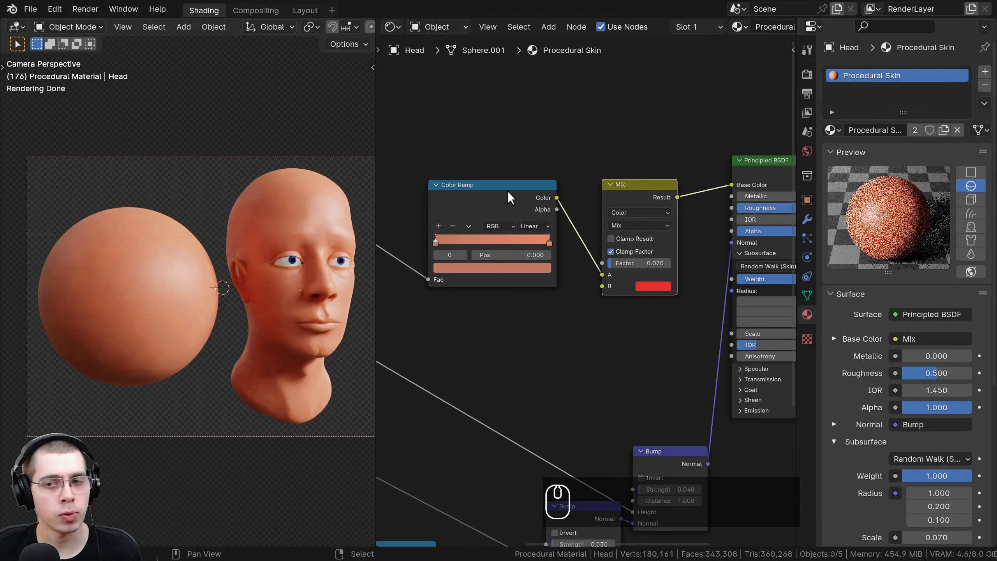
click(508, 190)
middle_drag(543, 193, 435, 216)
scroll(435, 216, up, 1)
click(678, 188)
middle_drag(622, 191, 567, 185)
scroll(570, 178, up, 1)
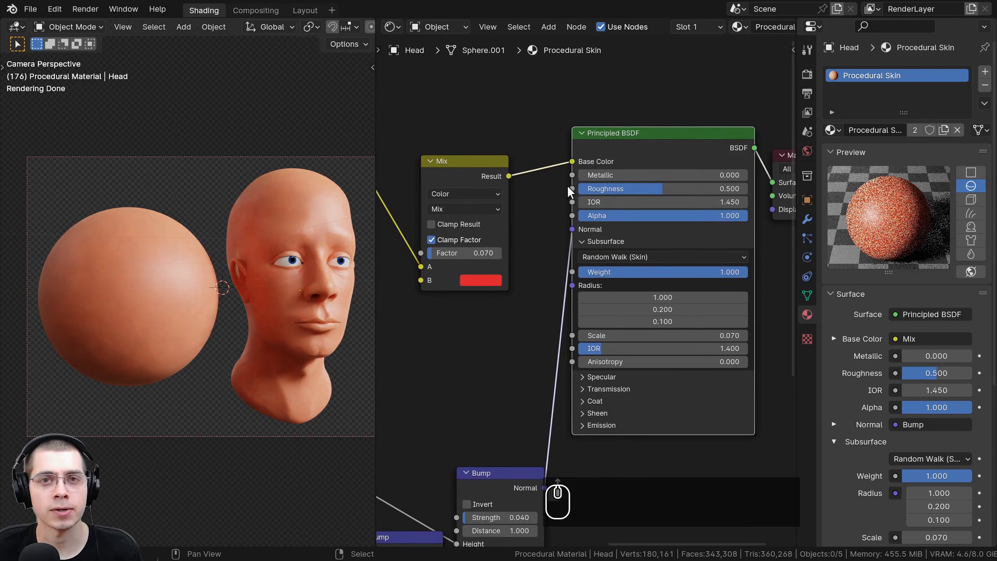
click(542, 103)
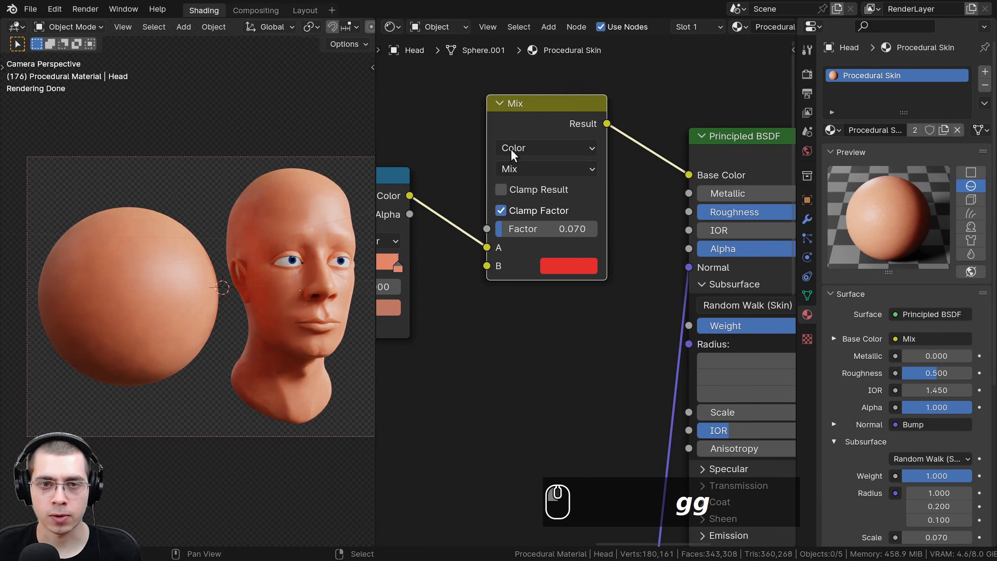
scroll(503, 175, down, 2)
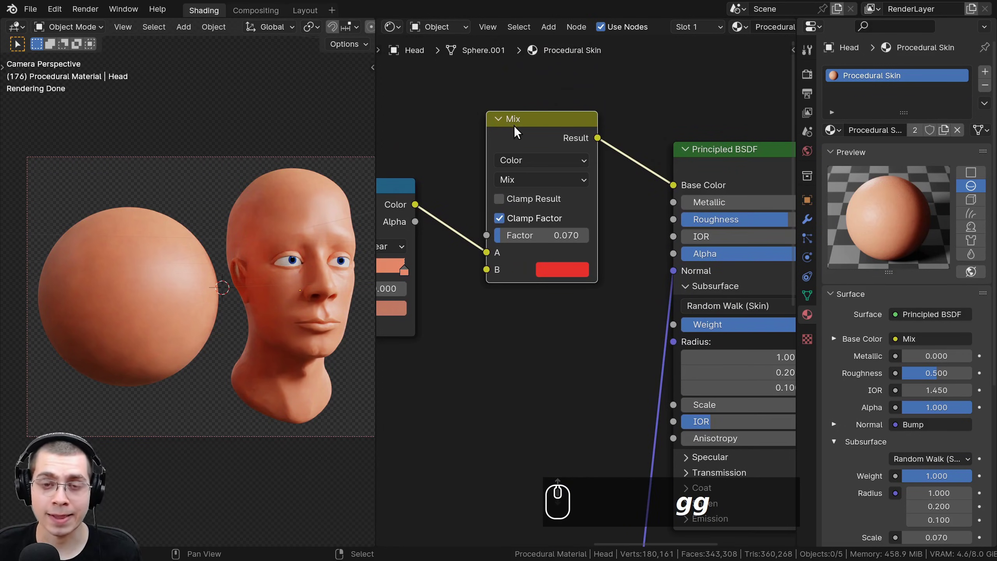
Examine the Mix node's Factor, A and B inputs and how the Color Ramp feeds into it
middle_drag(411, 195, 517, 170)
click(527, 175)
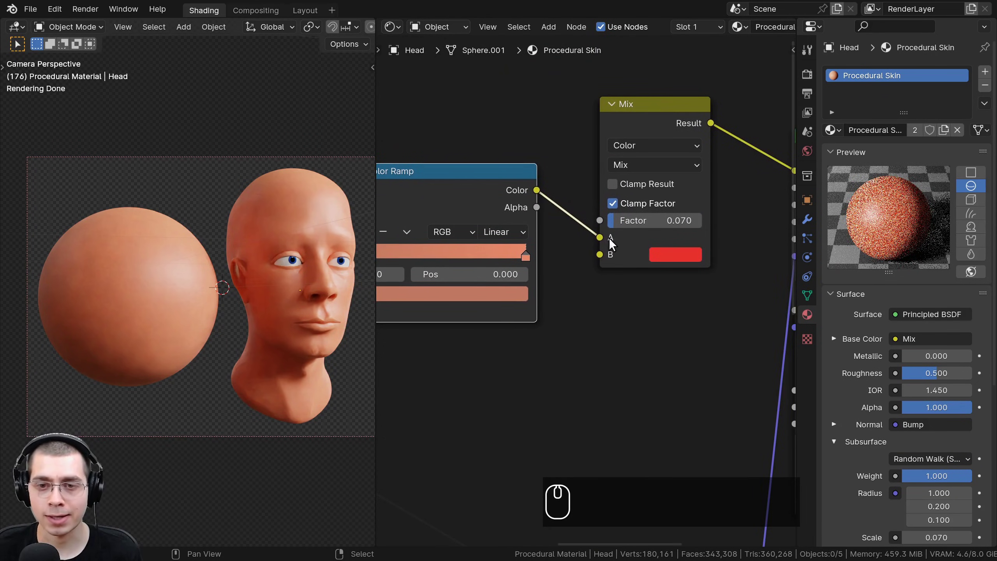
middle_drag(609, 238, 497, 230)
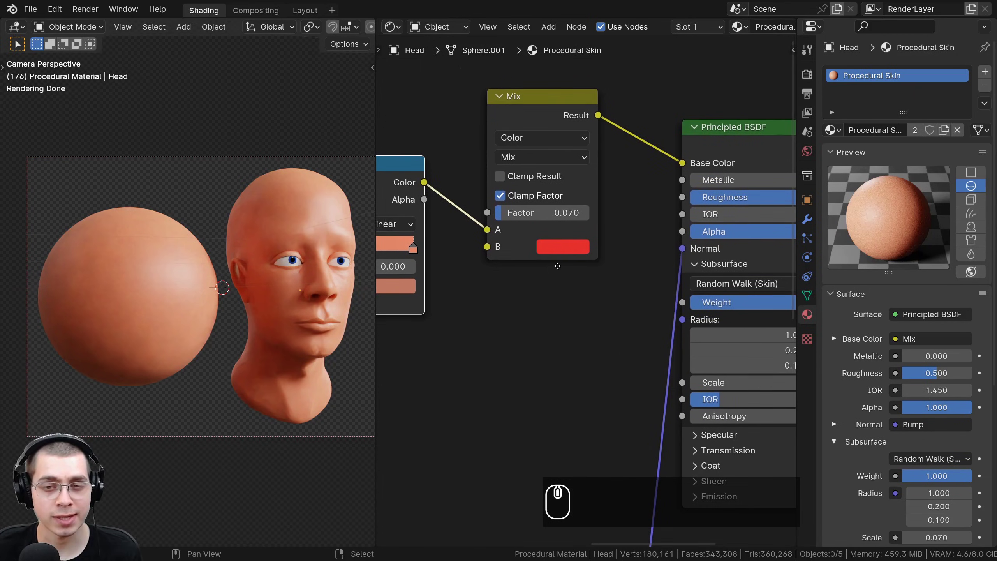
middle_drag(556, 265, 533, 300)
scroll(533, 299, up, 1)
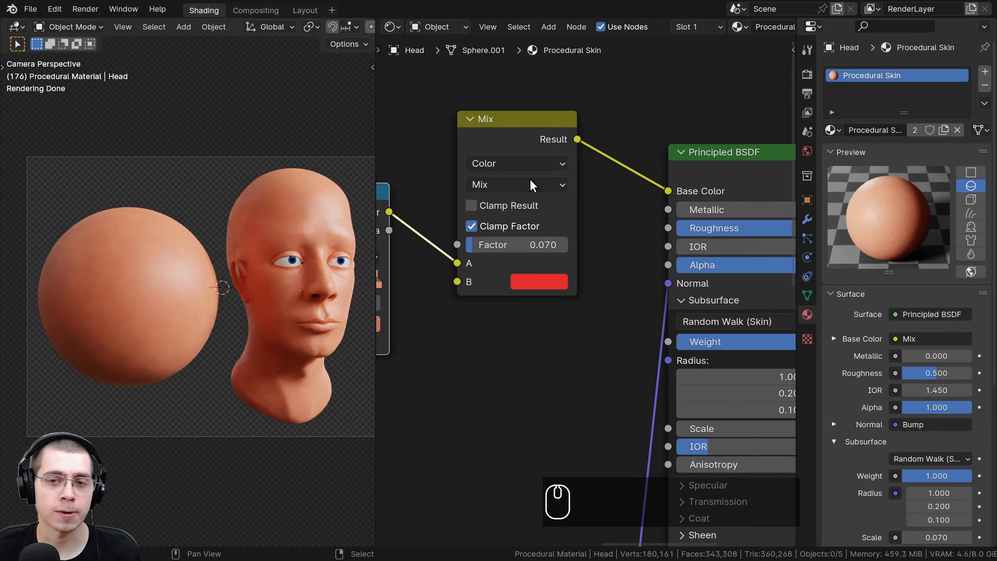
middle_drag(708, 315, 757, 287)
middle_drag(537, 227, 551, 213)
scroll(546, 222, down, 1)
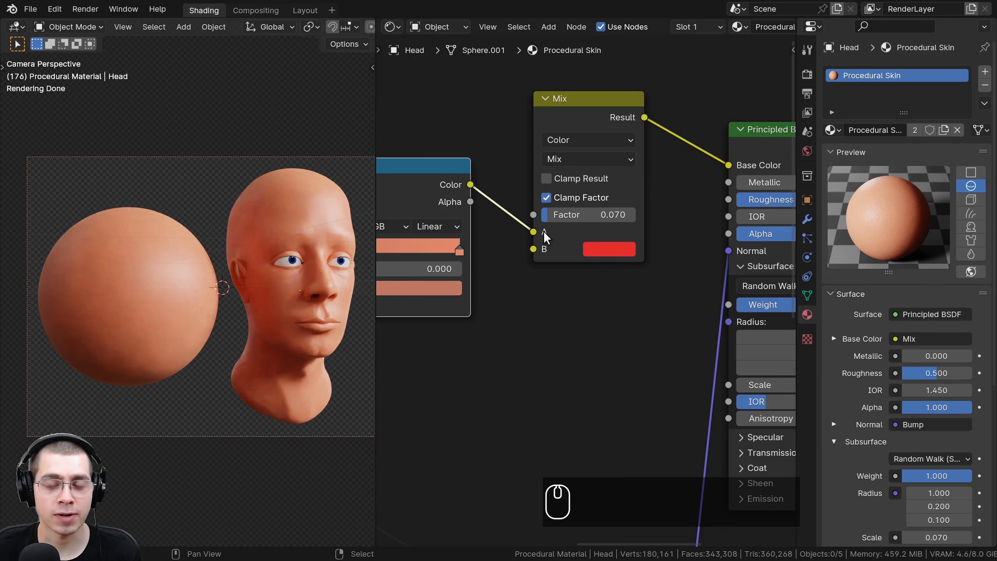
scroll(540, 250, up, 2)
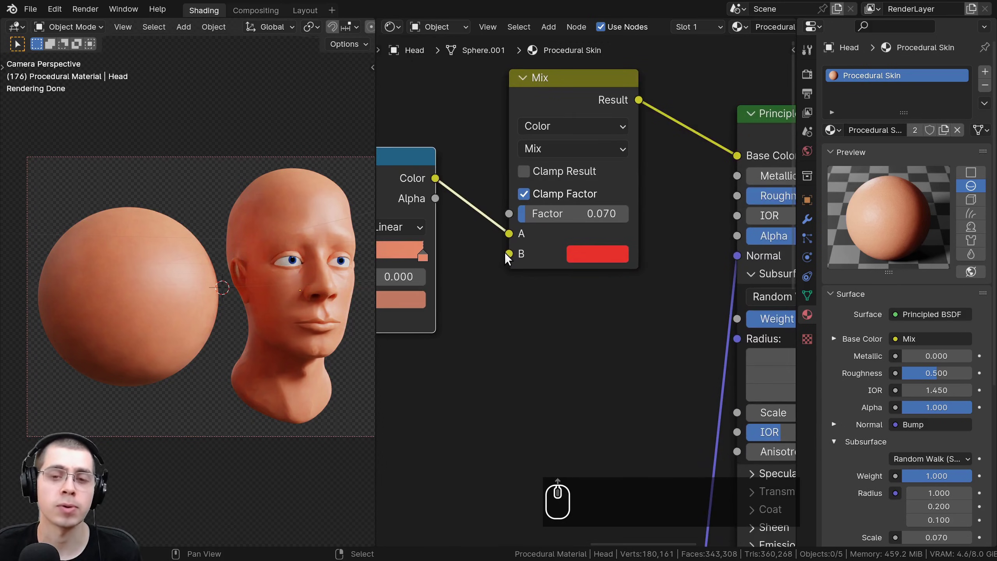
Try a Factor of 0.411 on the Mix node and return it to 0.070
middle_drag(529, 207, 509, 216)
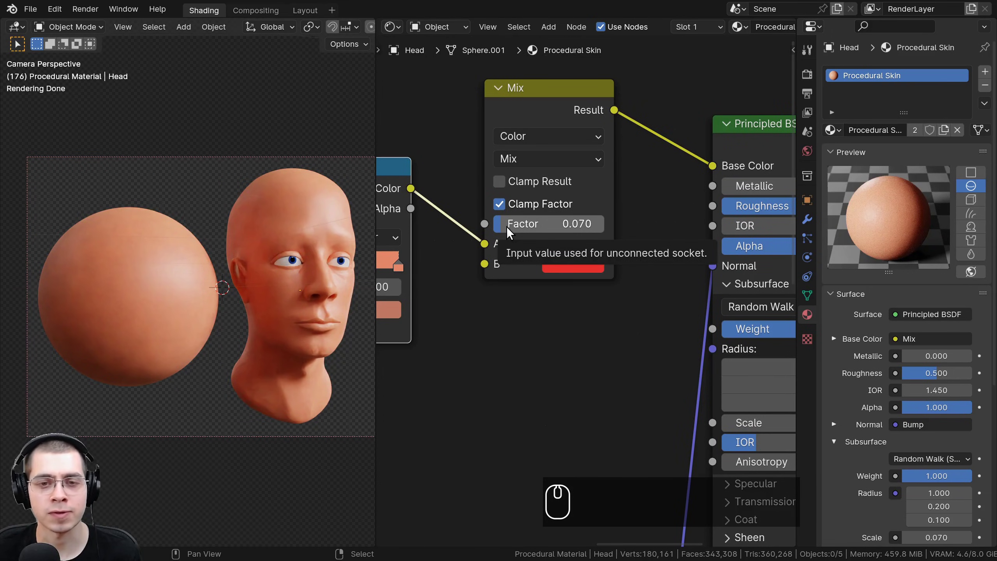
drag(506, 226, 544, 226)
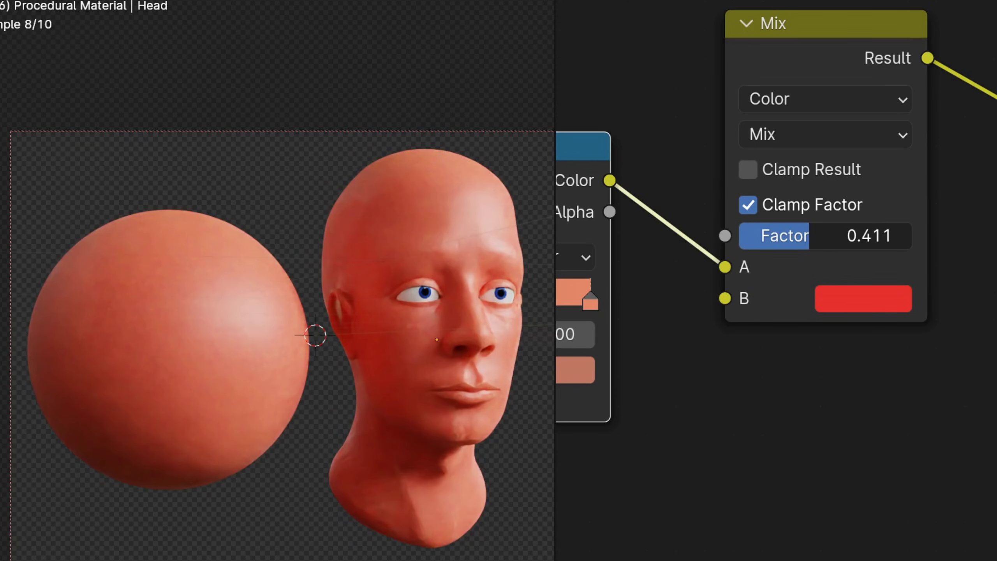
drag(809, 236, 751, 236)
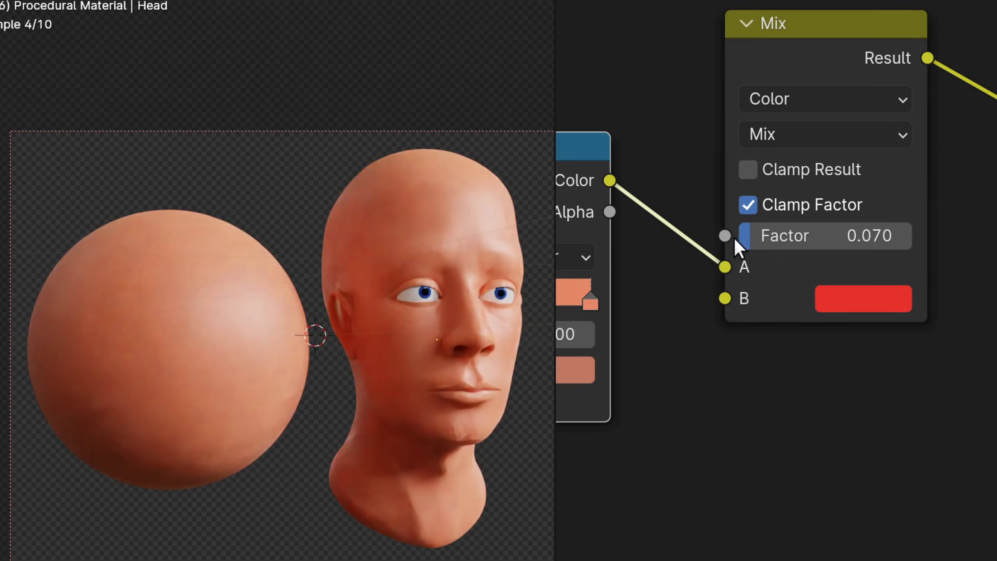
Reposition the Mix node slightly in the gap between the Color Ramp and the Principled BSDF
scroll(975, 284, down, 1)
middle_drag(975, 284, 996, 323)
click(969, 177)
key(g)
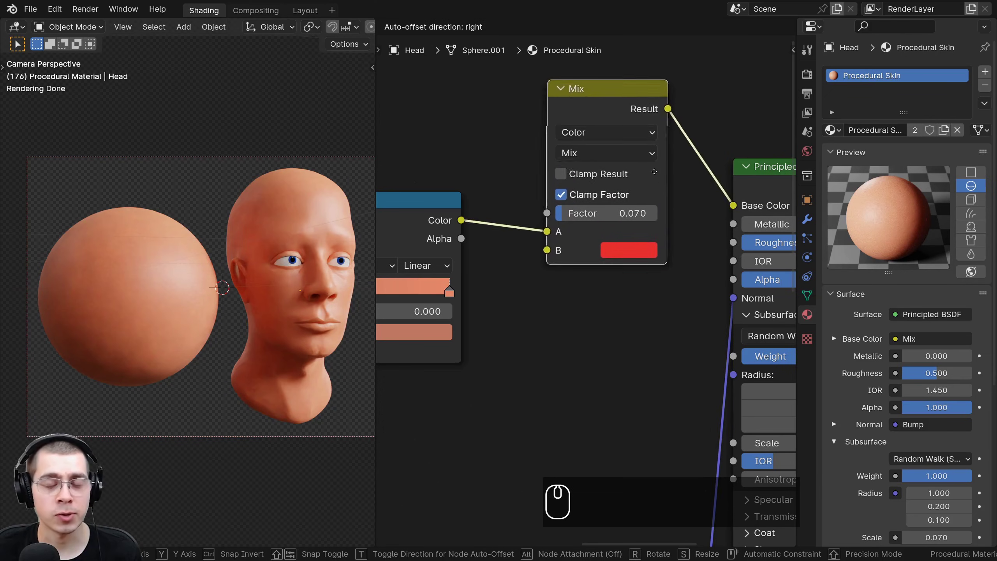
click(614, 214)
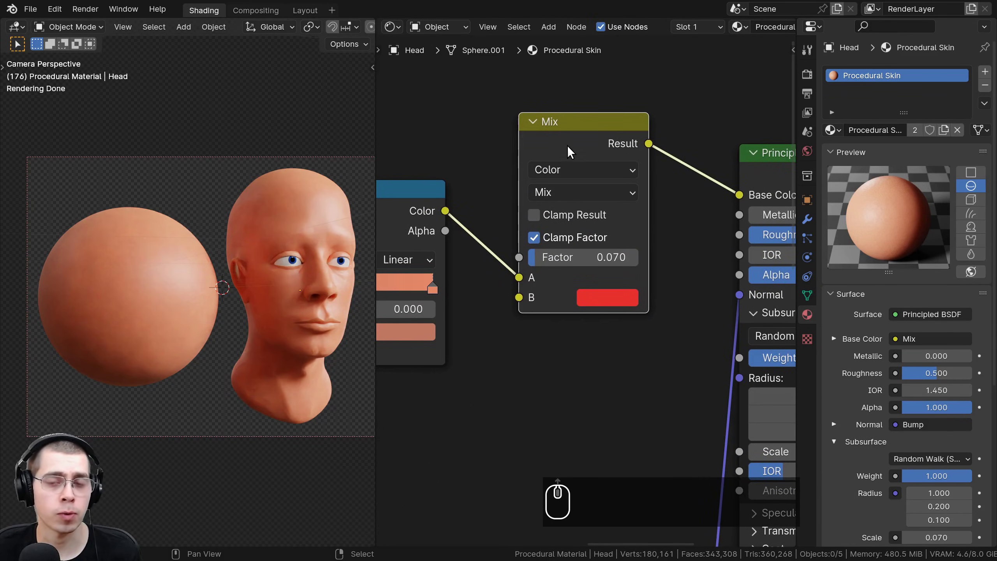
click(567, 140)
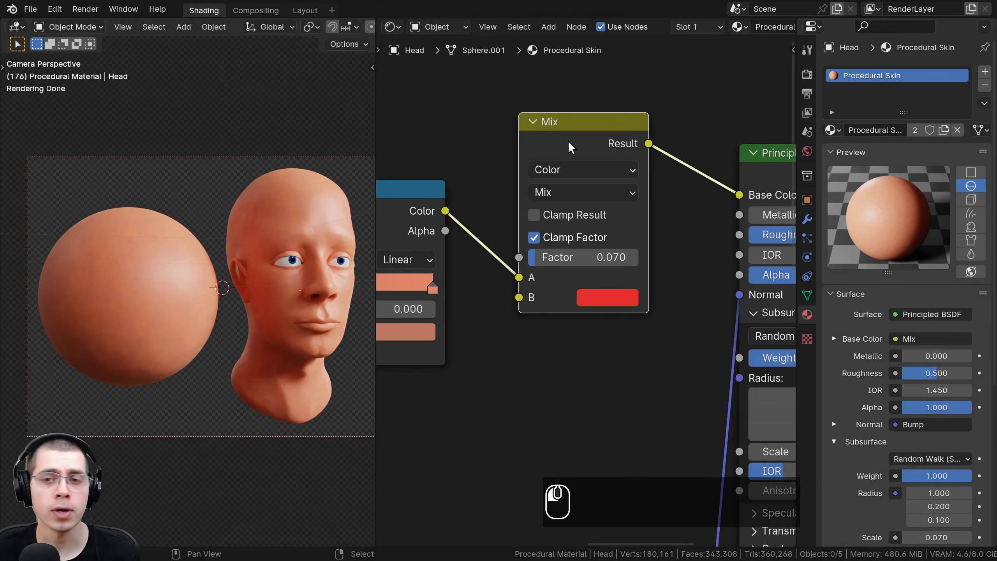
key(g)
right_click(587, 143)
Inspect the HSV values of the Mix node's B color, close the color picker and select the Principled BSDF node
scroll(465, 187, down, 2)
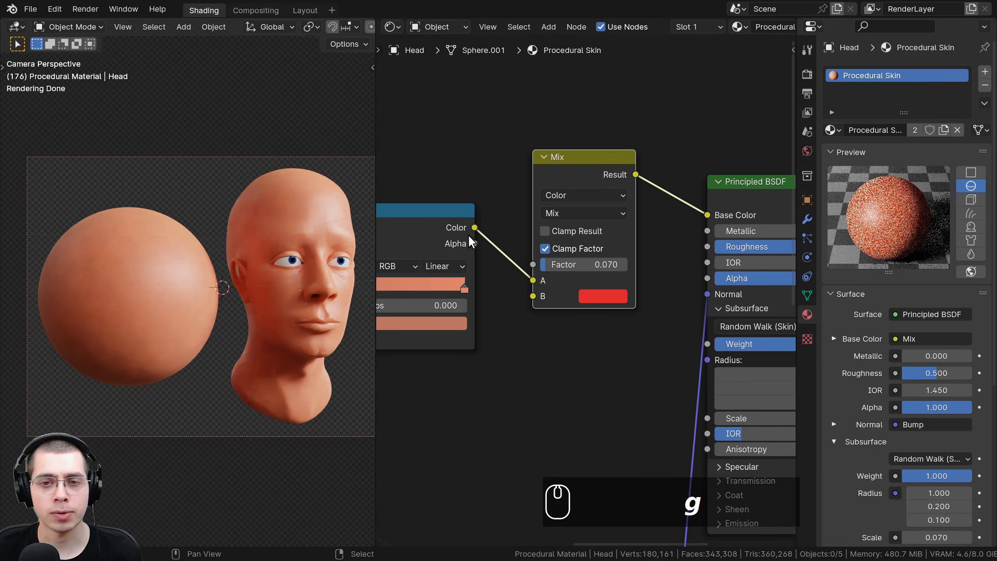
scroll(589, 240, up, 1)
click(581, 302)
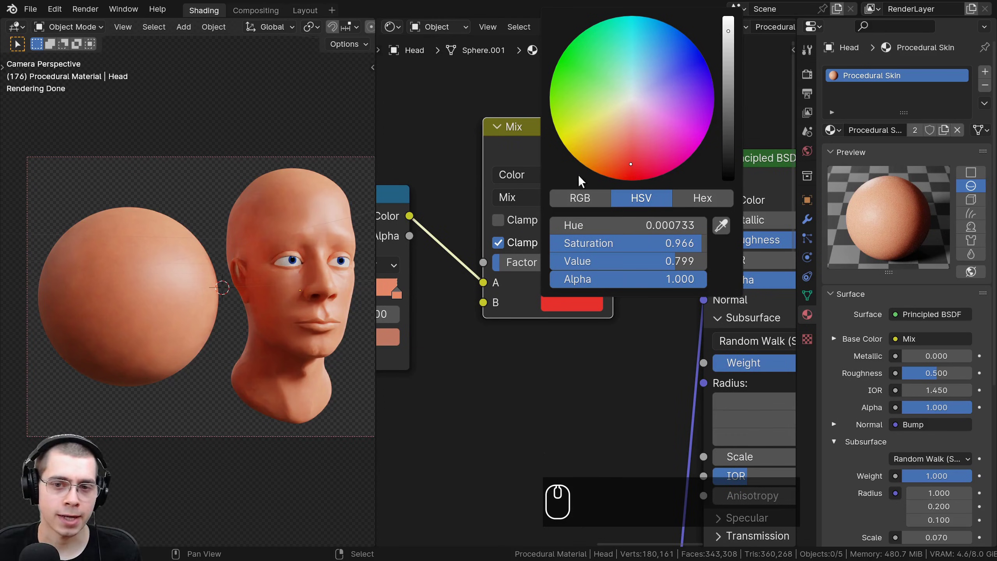
scroll(515, 299, down, 3)
click(679, 216)
scroll(686, 211, up, 1)
middle_drag(686, 211, 704, 195)
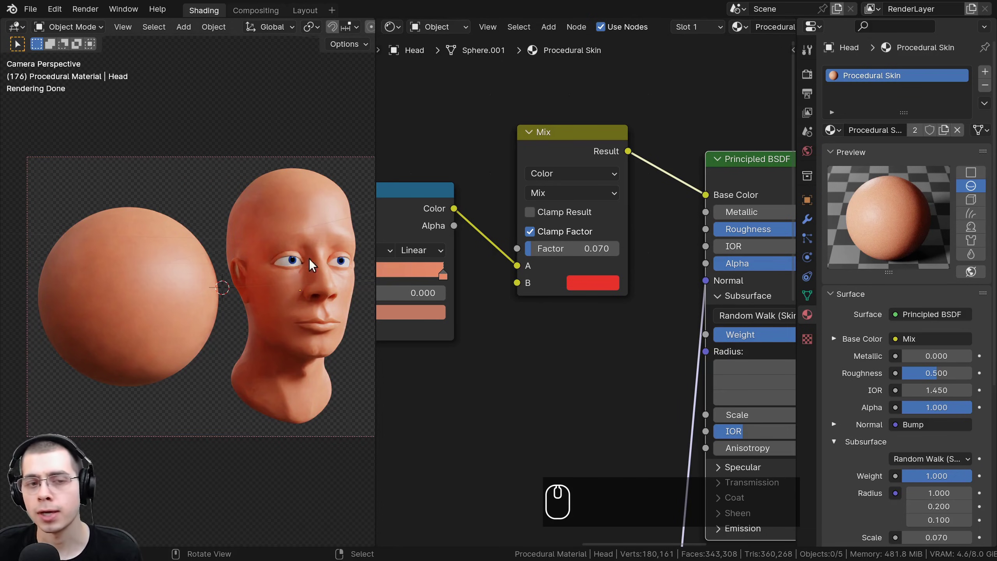
Unlink the Mix node from the Principled BSDF's Base Color and copy the Color Ramp's stop color onto Base Color
drag(703, 195, 534, 140)
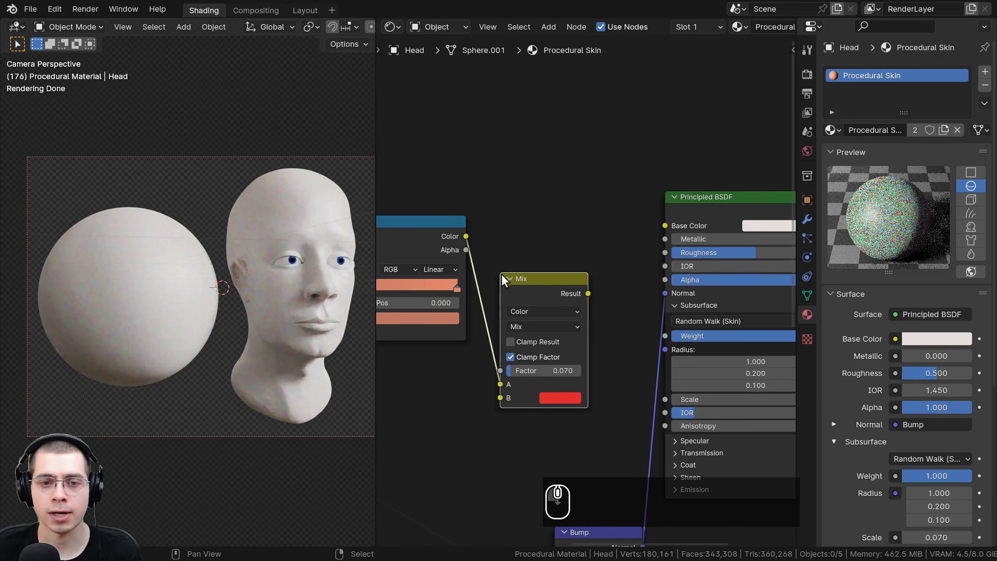
mouse_move(452, 289)
middle_down()
mouse_move(510, 276)
mouse_move(456, 300)
middle_up()
click(516, 273)
drag(437, 317, 775, 224)
Shift the Principled BSDF's Base Color to a more saturated orange on the color wheel
middle_drag(776, 225, 529, 261)
scroll(507, 236, up, 4)
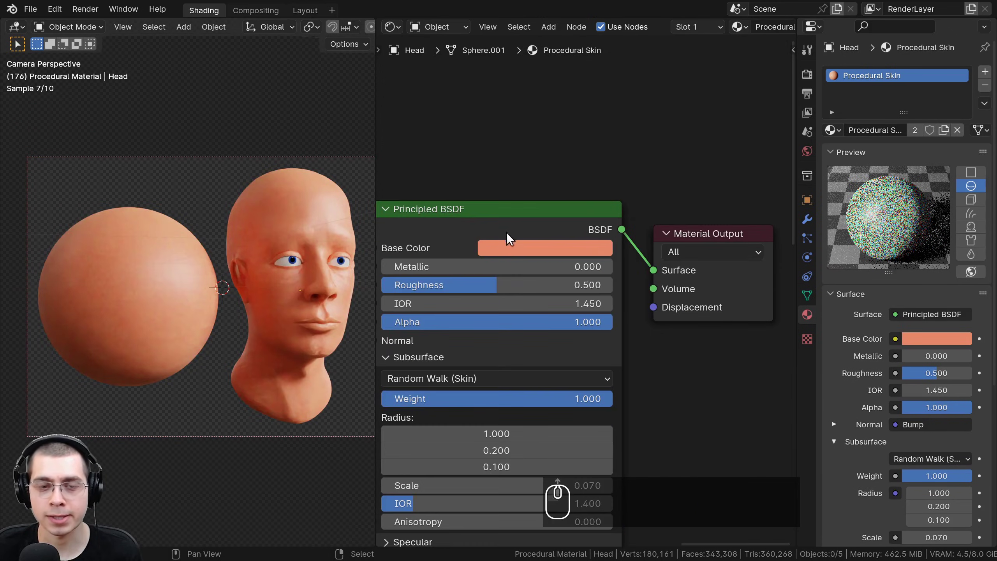
middle_drag(434, 288, 498, 272)
scroll(497, 272, up, 2)
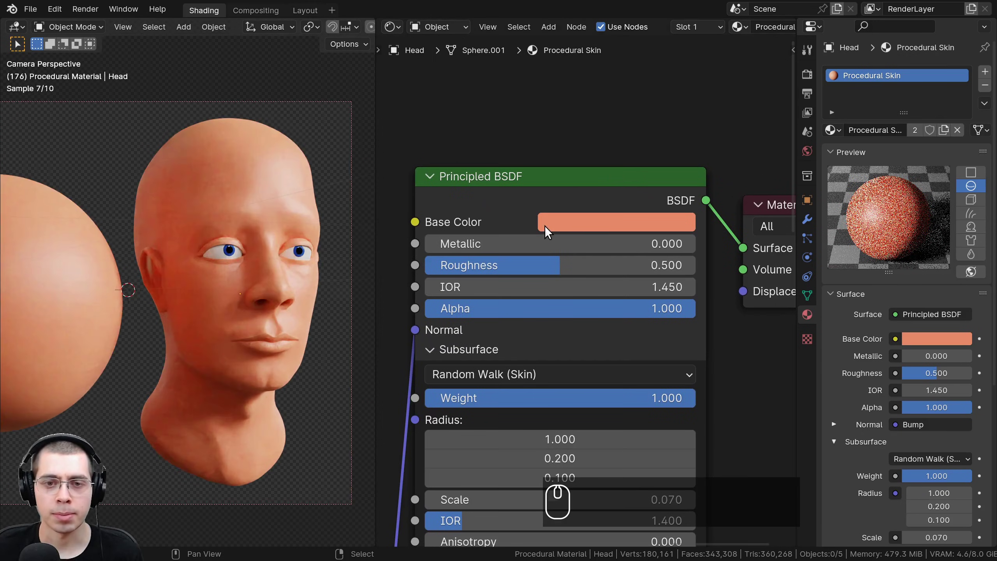
click(544, 225)
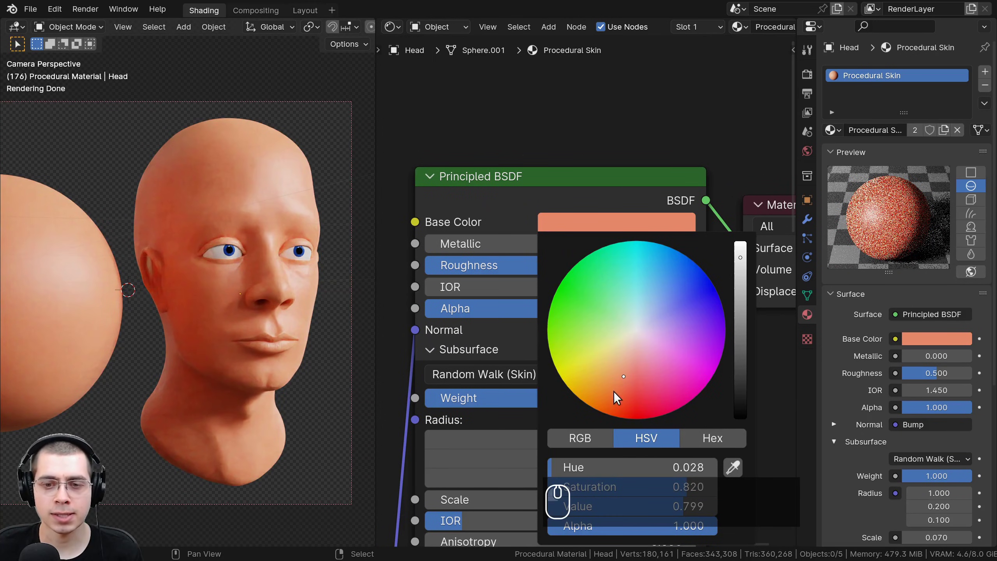
drag(623, 380, 624, 383)
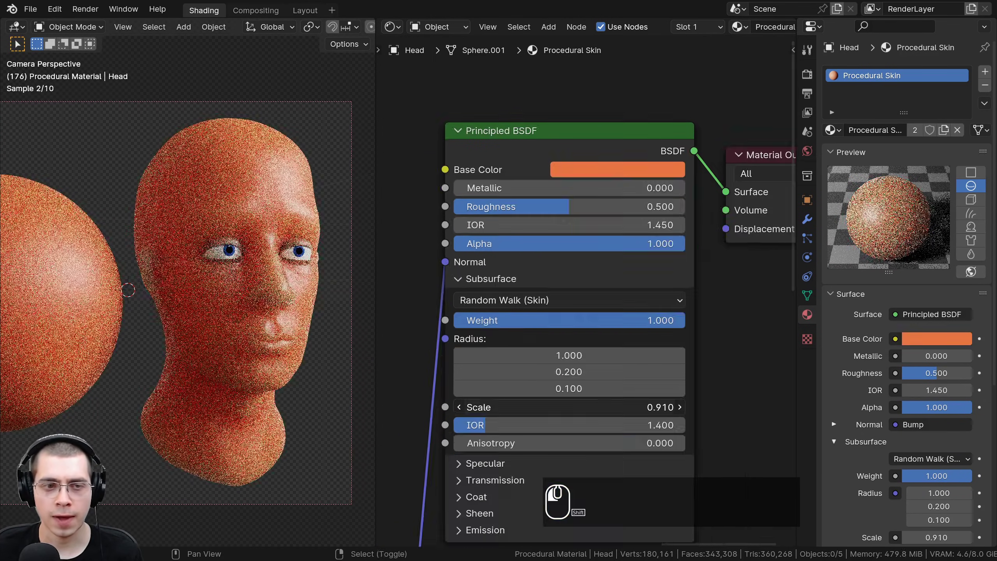
Try Subsurface Scale values of 0.910 and 0.820 on the Principled BSDF and restore the Scale to 0.070
shift+drag(568, 408, 657, 407)
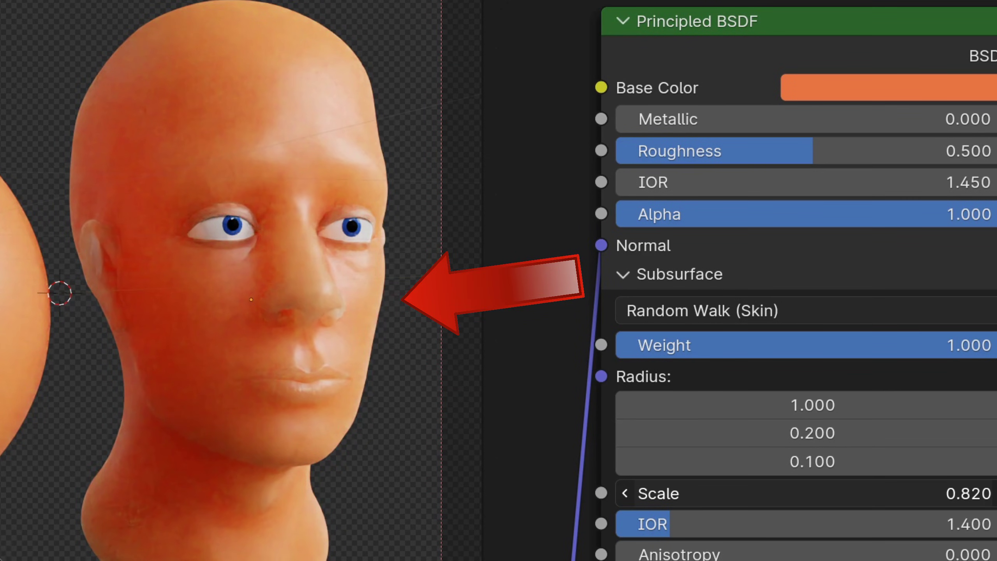
drag(812, 494, 781, 494)
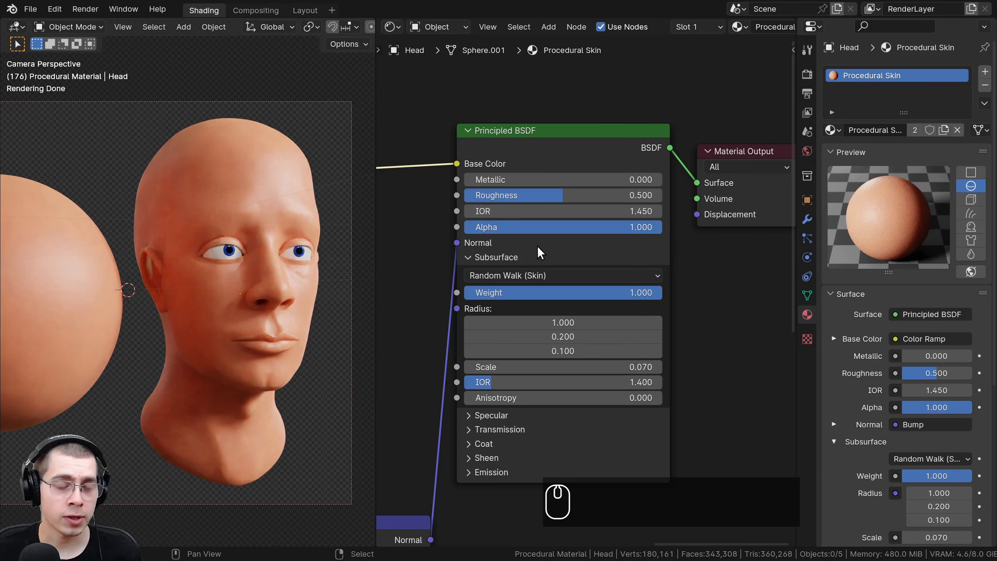
Review the Subsurface Method options on the Principled BSDF and keep Random Walk (Skin) selected
middle_drag(514, 267, 504, 208)
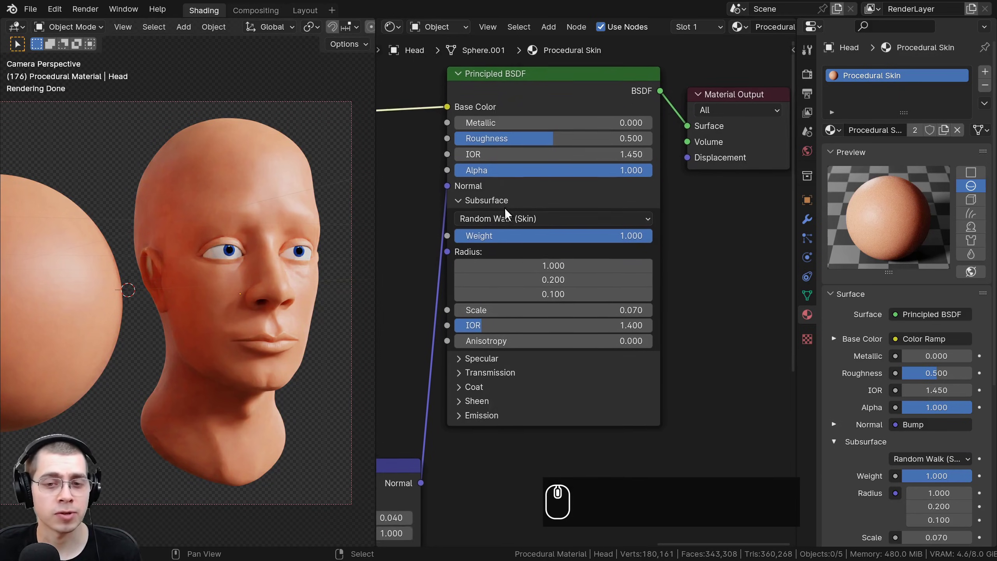
scroll(505, 207, up, 1)
middle_drag(432, 215, 448, 234)
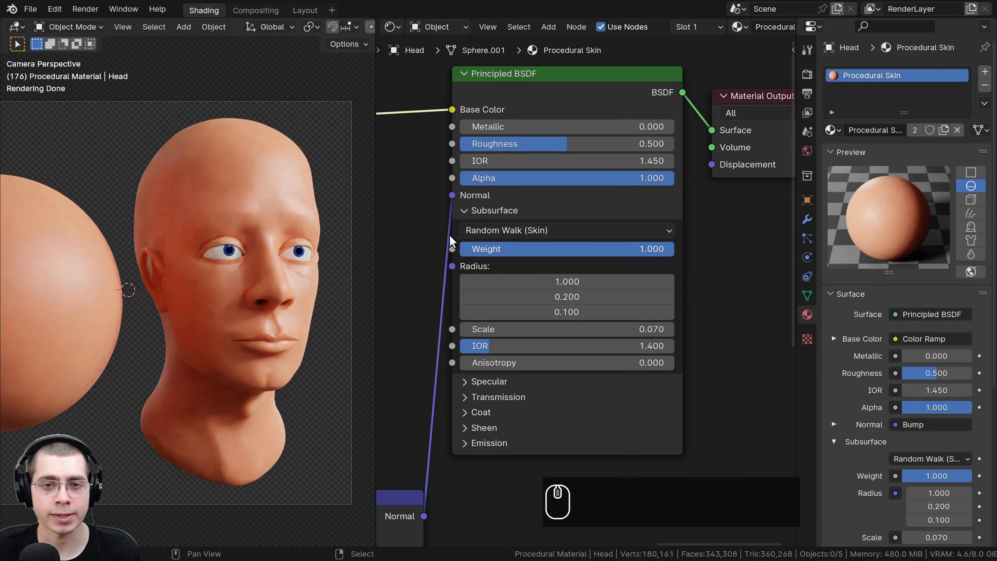
click(486, 229)
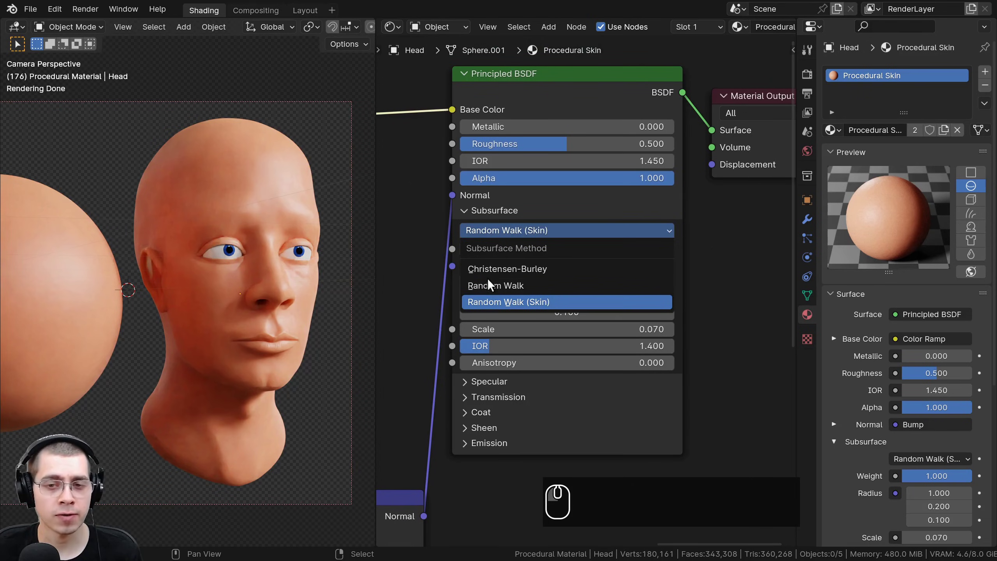
click(495, 302)
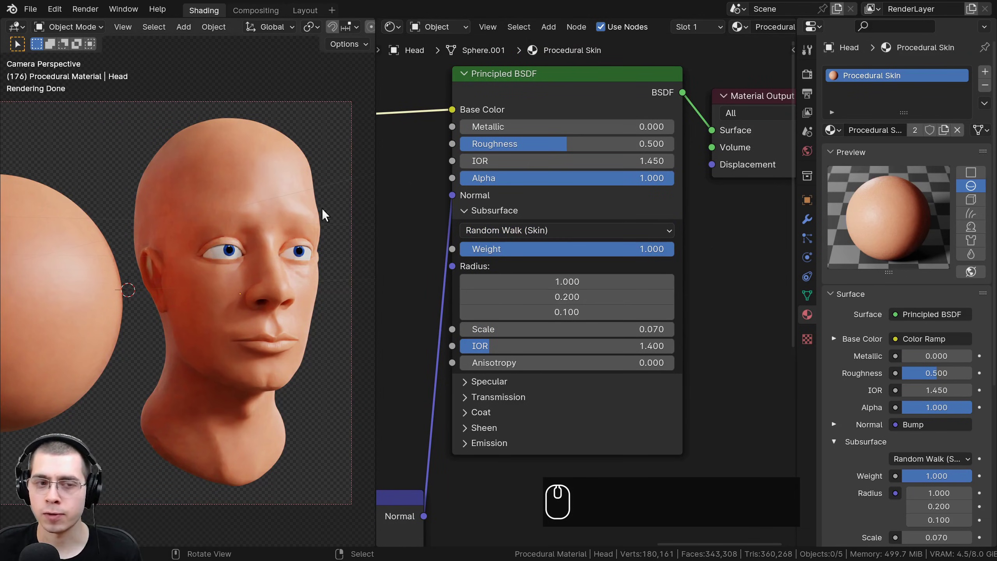
click(508, 230)
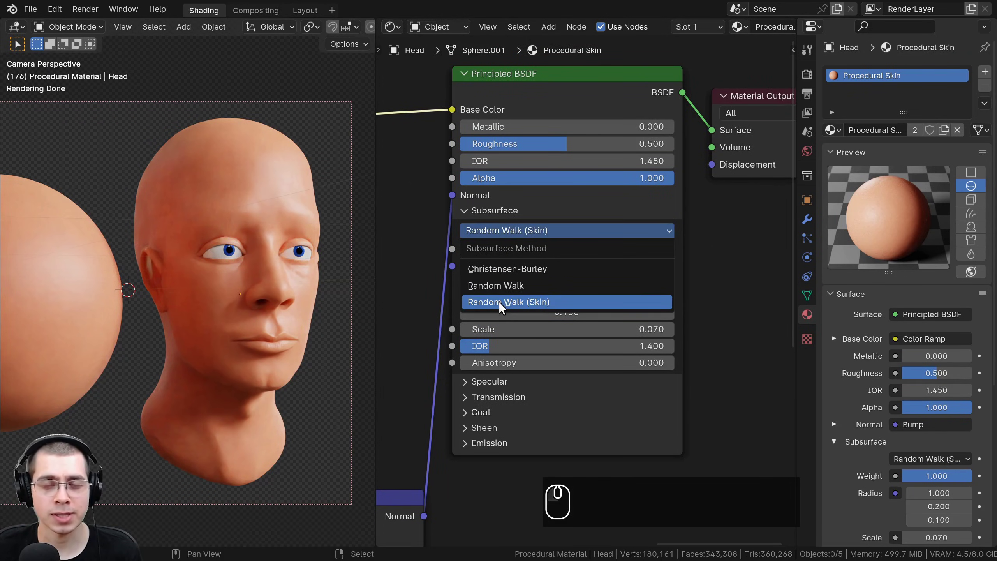
click(498, 301)
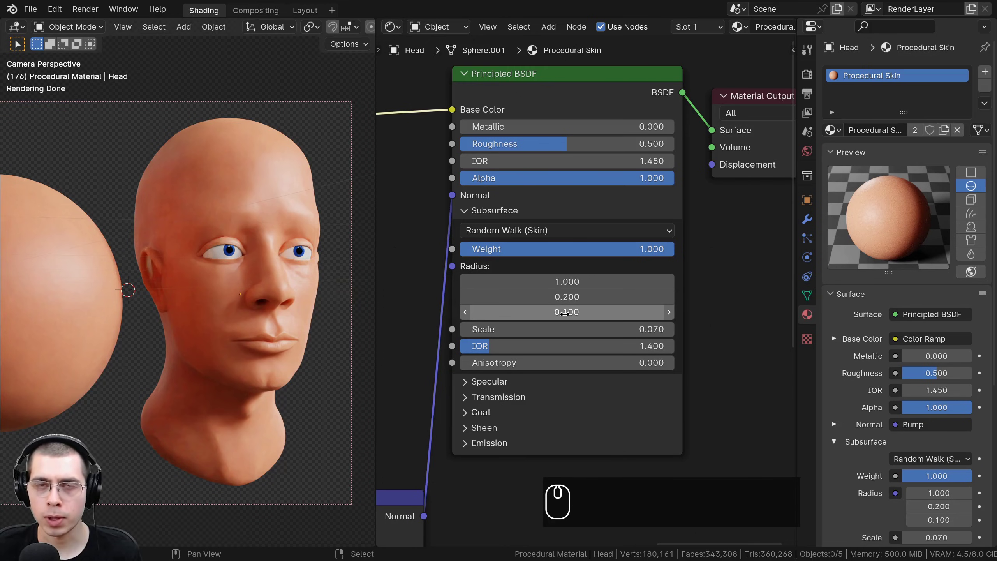
Try higher values on each Subsurface Radius channel, with 39.500 for the first and 11.300 for the second, and cancel each change
scroll(564, 311, up, 2)
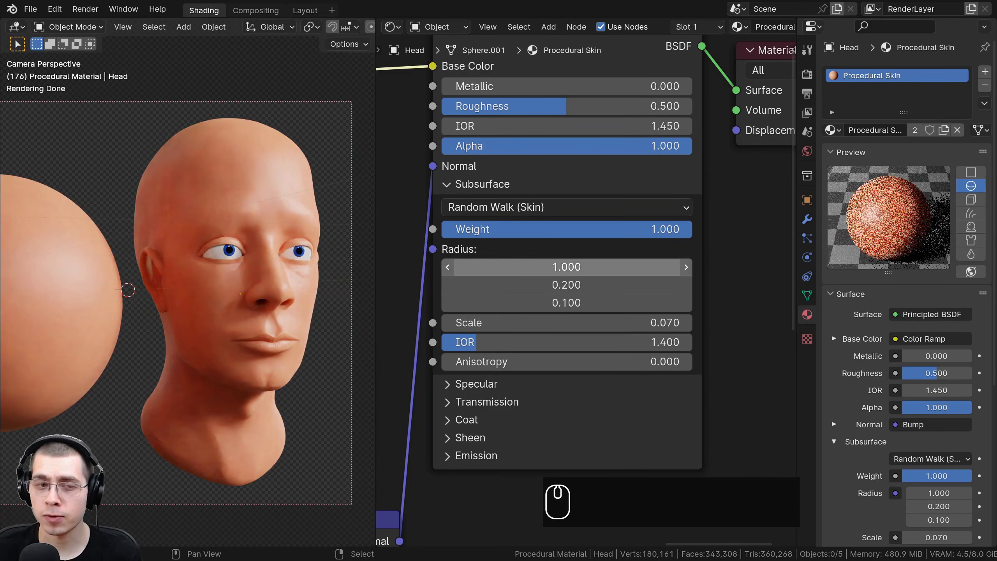
drag(519, 269, 704, 269)
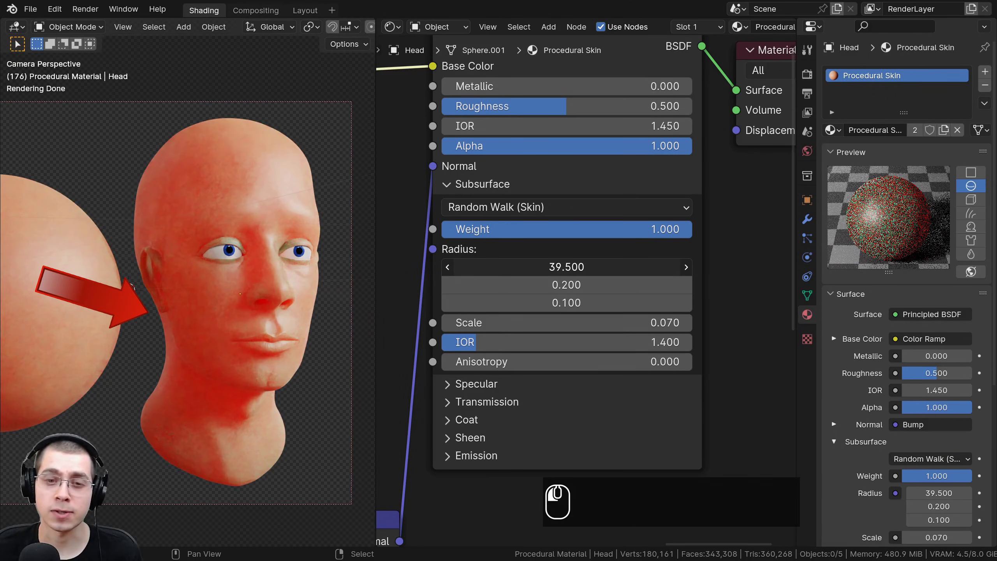
right_click(521, 271)
drag(522, 290, 576, 289)
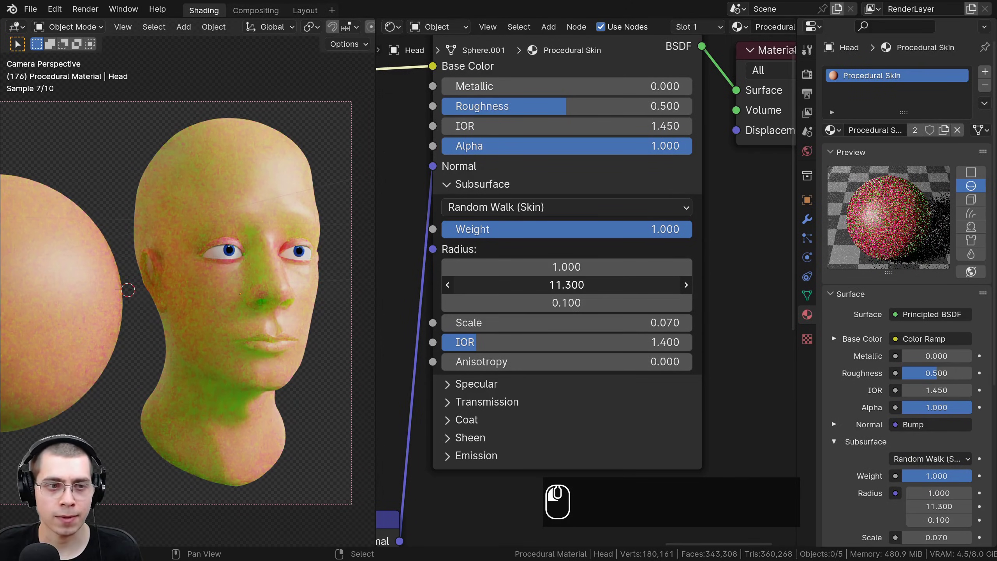
key(Escape)
drag(540, 303, 691, 302)
key(Escape)
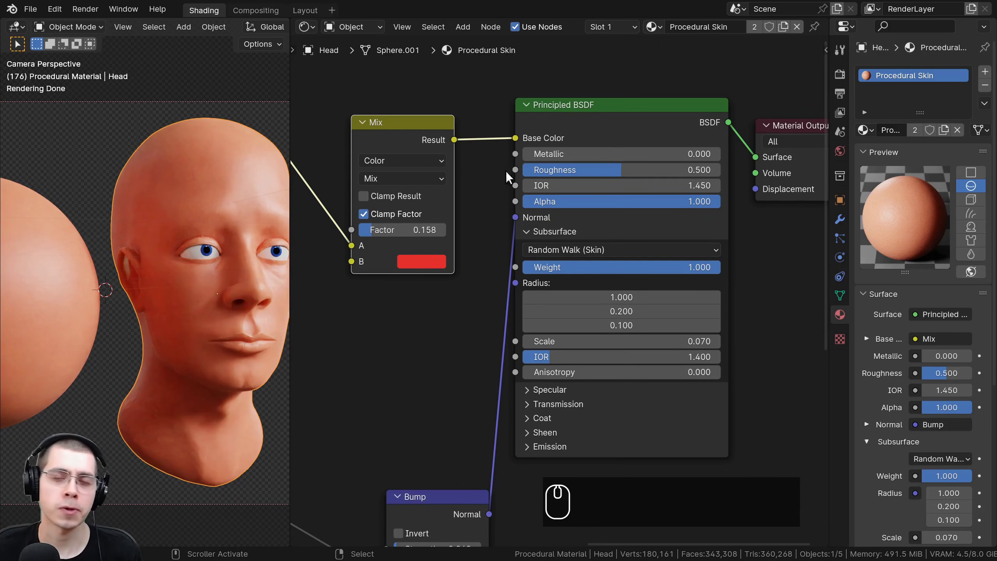
Try moving the Mix node between the Color Ramp and the Principled BSDF and cancel the move
middle_drag(475, 301, 494, 301)
scroll(448, 220, up, 1)
middle_drag(448, 221, 493, 241)
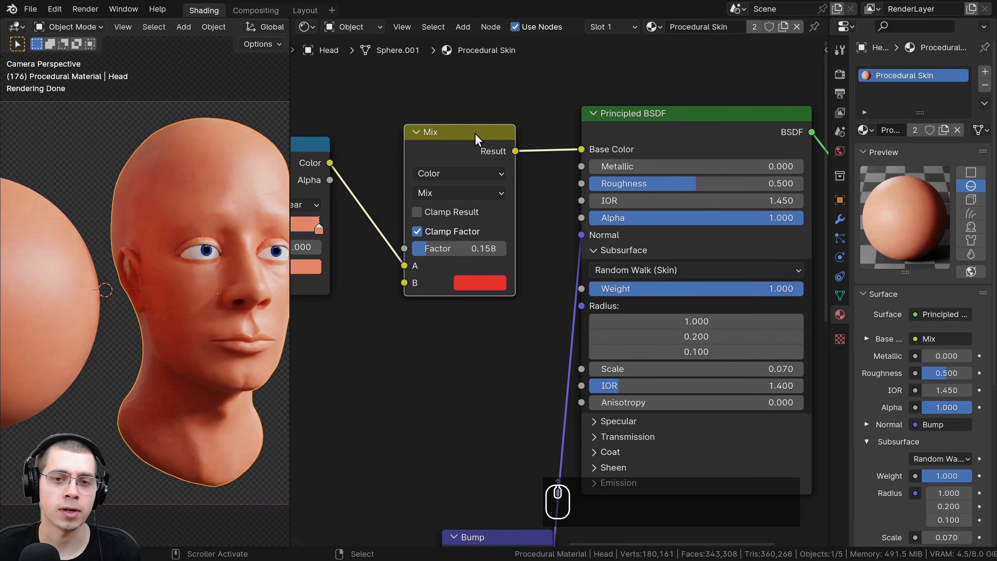
key(g)
right_click(496, 129)
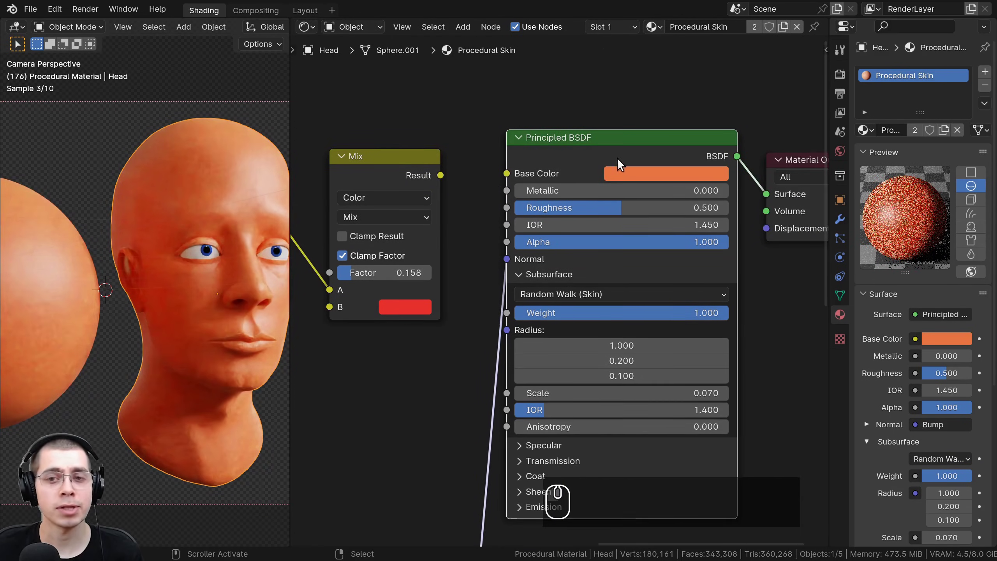
Shift the Principled BSDF's unlinked Base Color to a slightly redder orange
drag(668, 309, 668, 310)
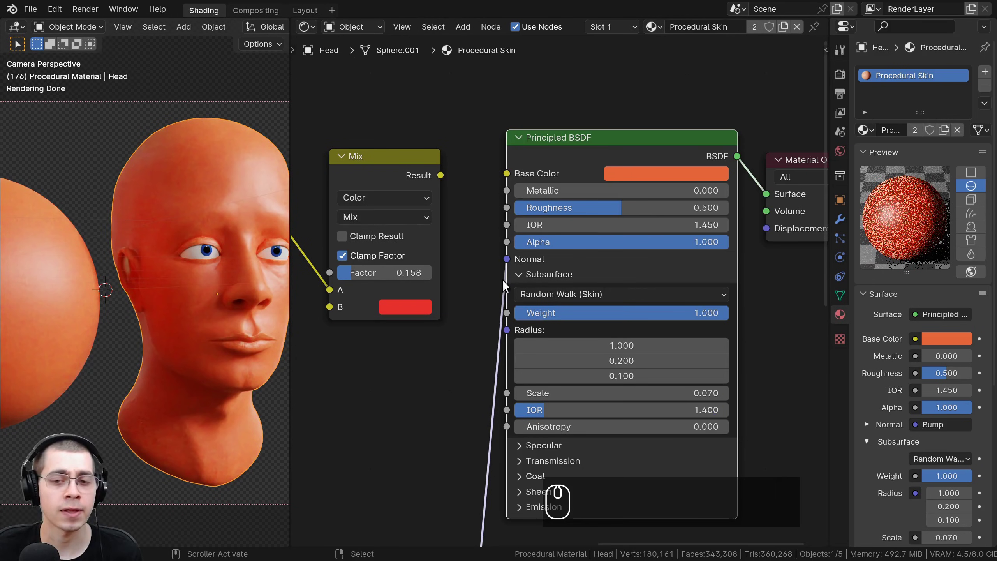
scroll(510, 255, up, 2)
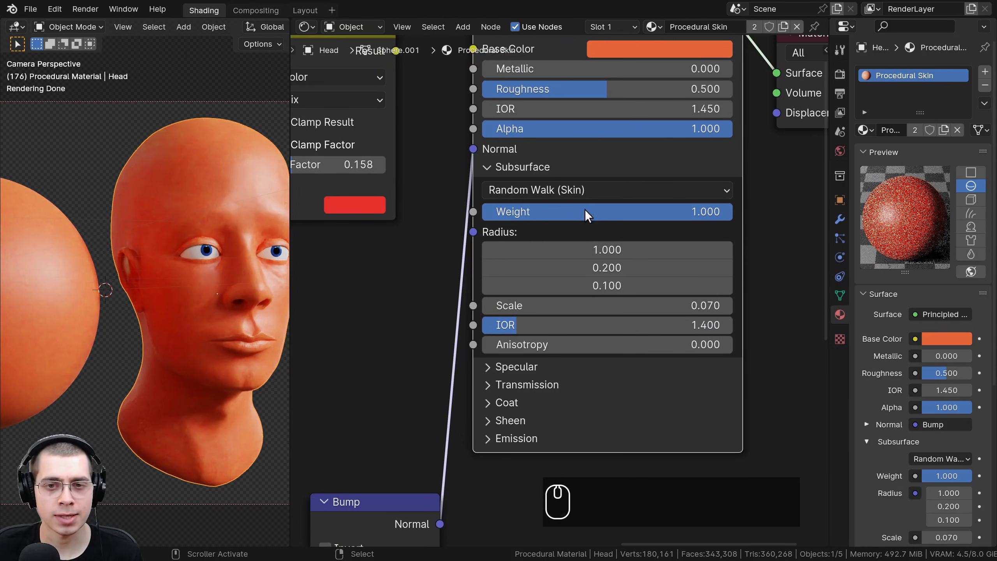